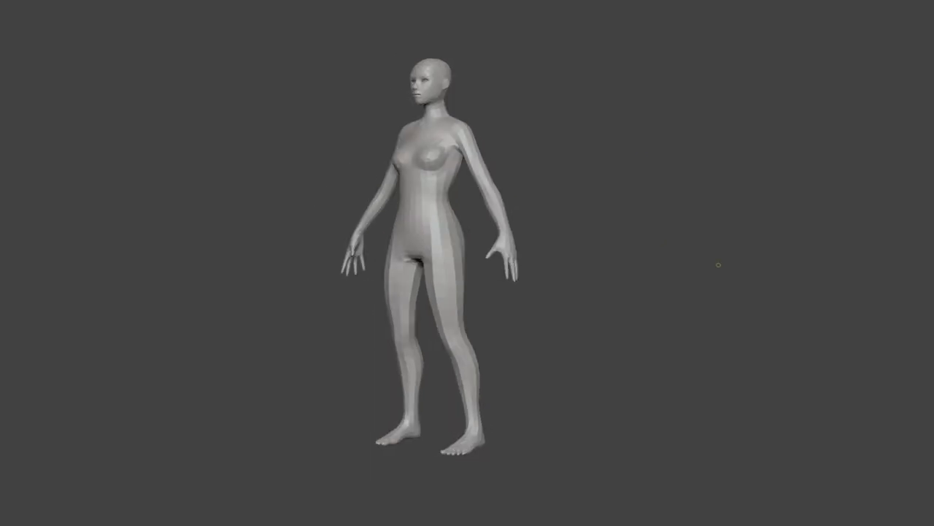
Step: Zoom in and orbit the view around to the back of the sculpted head
scroll(718, 265, up, 5)
drag(323, 371, 518, 375)
scroll(438, 376, up, 2)
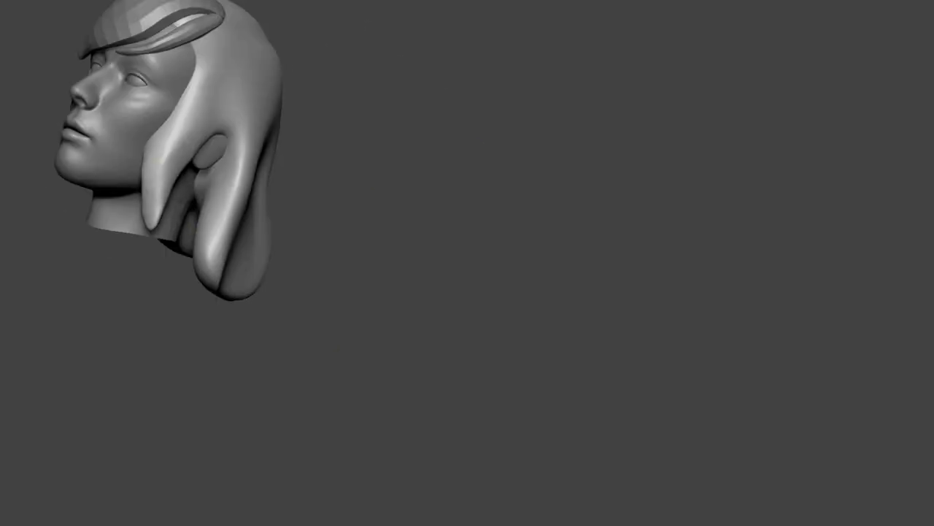
Step: Orbit to a three-quarter front view of the head and its hair
drag(307, 258, 592, 282)
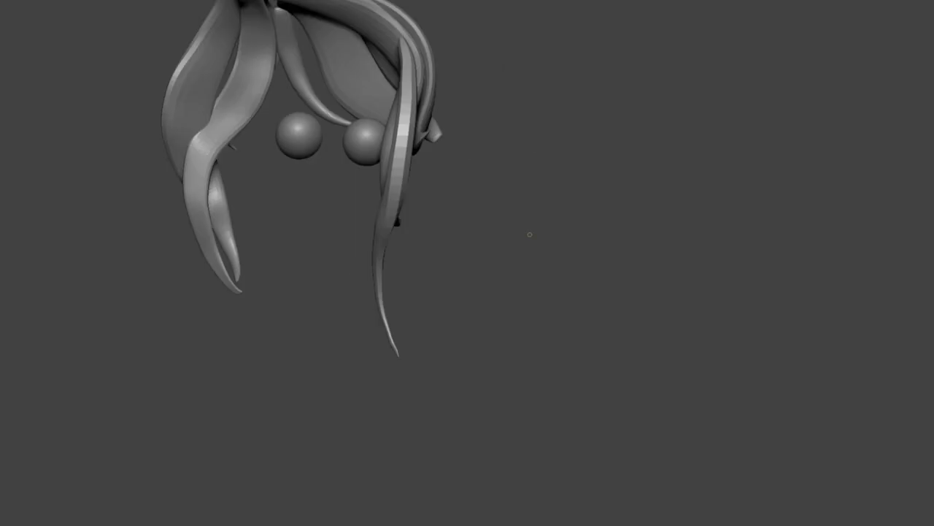
Step: Orbit around the hair from several tilted angles to inspect the strands curling around the buns
mouse_move(530, 234)
mouse_down()
mouse_move(699, 285)
mouse_move(620, 273)
mouse_move(470, 285)
mouse_move(469, 396)
mouse_move(453, 331)
mouse_up()
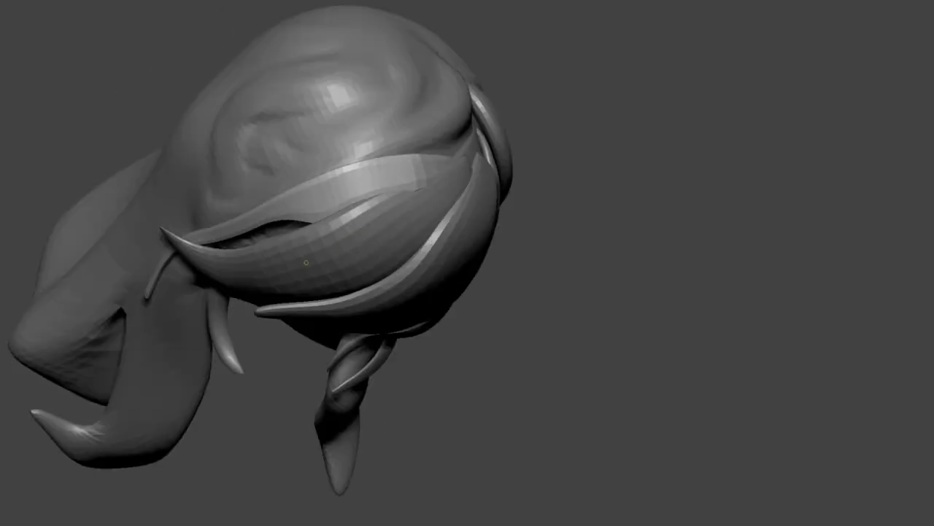
mouse_move(306, 262)
mouse_down()
mouse_move(611, 288)
mouse_move(398, 240)
mouse_up()
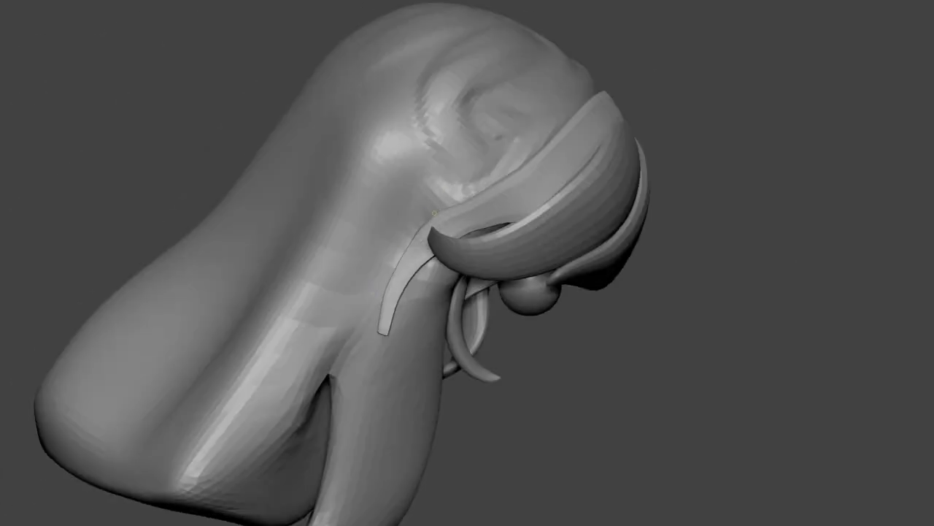
mouse_move(433, 212)
mouse_down()
mouse_move(709, 151)
mouse_move(467, 250)
mouse_up()
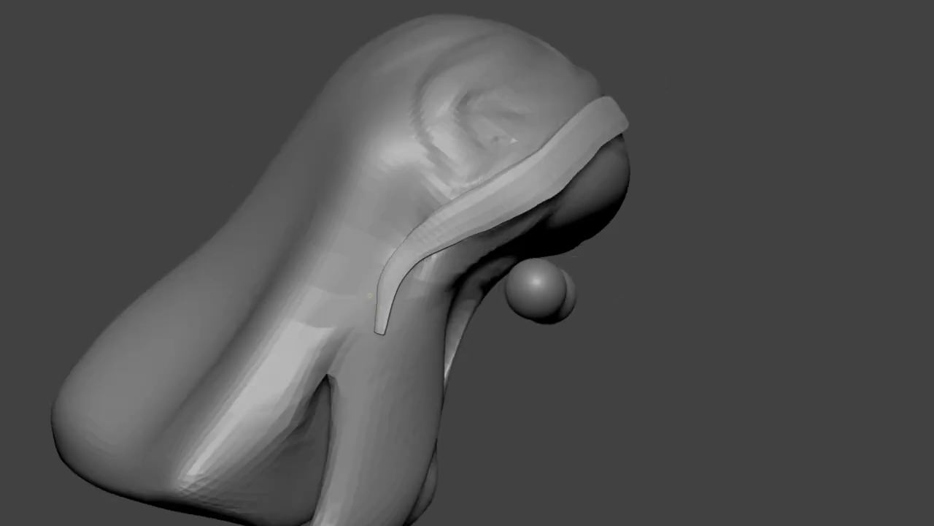
drag(415, 218, 512, 255)
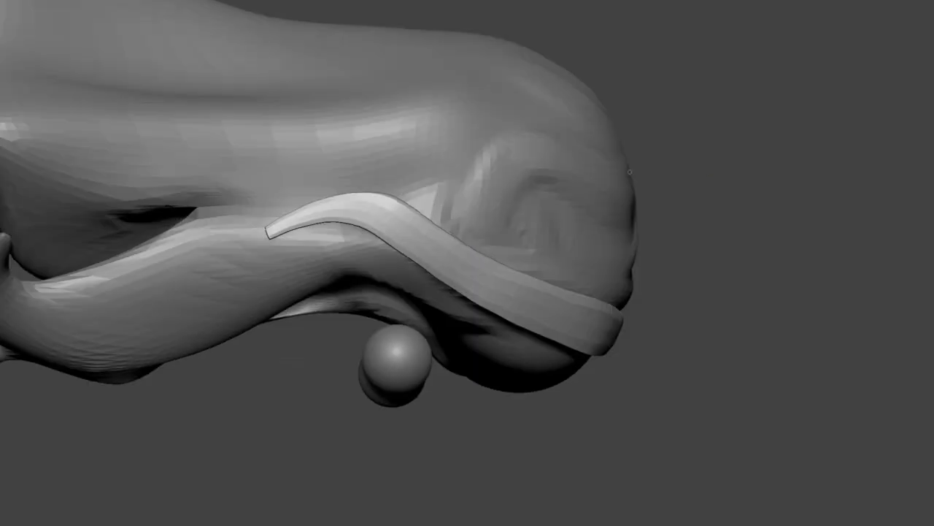
mouse_move(511, 255)
mouse_down()
mouse_move(780, 252)
mouse_move(372, 265)
mouse_move(817, 181)
mouse_move(418, 394)
mouse_up()
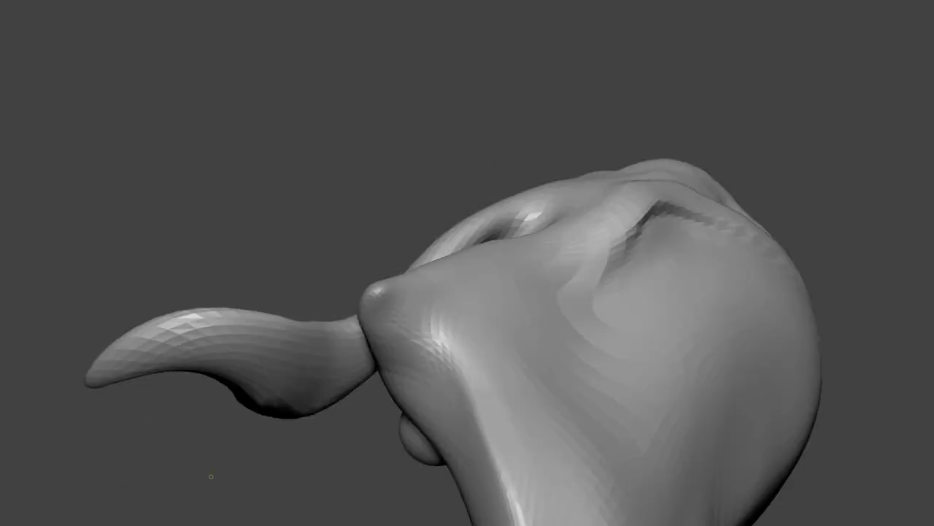
drag(211, 476, 468, 203)
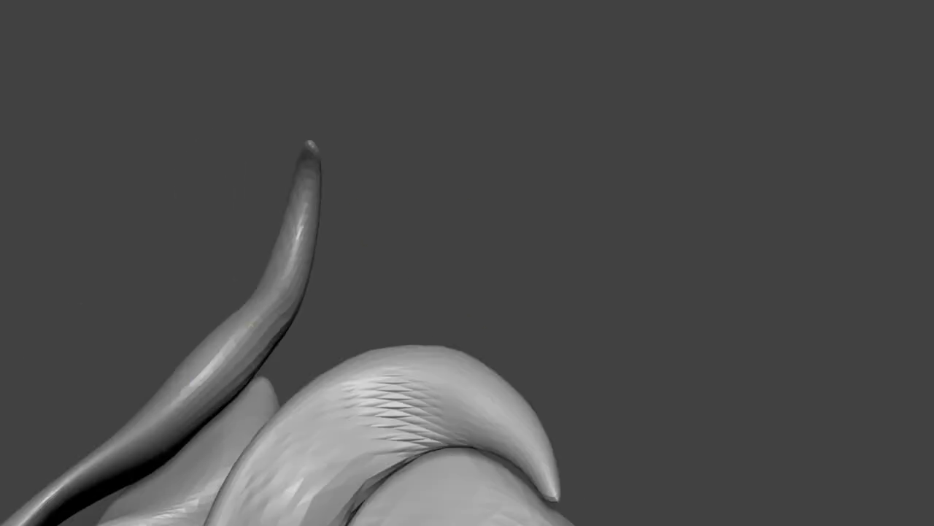
mouse_move(233, 280)
mouse_down()
mouse_move(625, 313)
mouse_move(496, 225)
mouse_move(701, 233)
mouse_up()
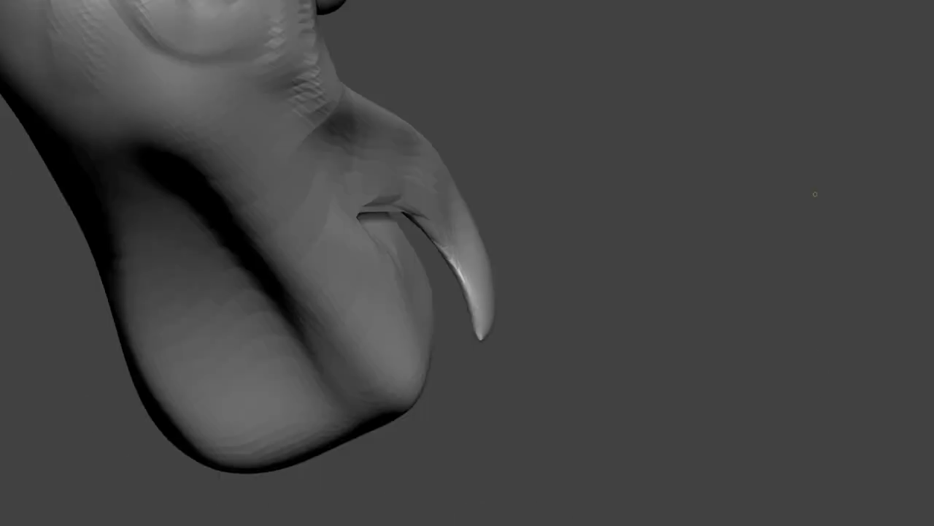
mouse_move(815, 194)
mouse_down()
mouse_move(626, 317)
mouse_move(563, 156)
mouse_move(277, 219)
mouse_up()
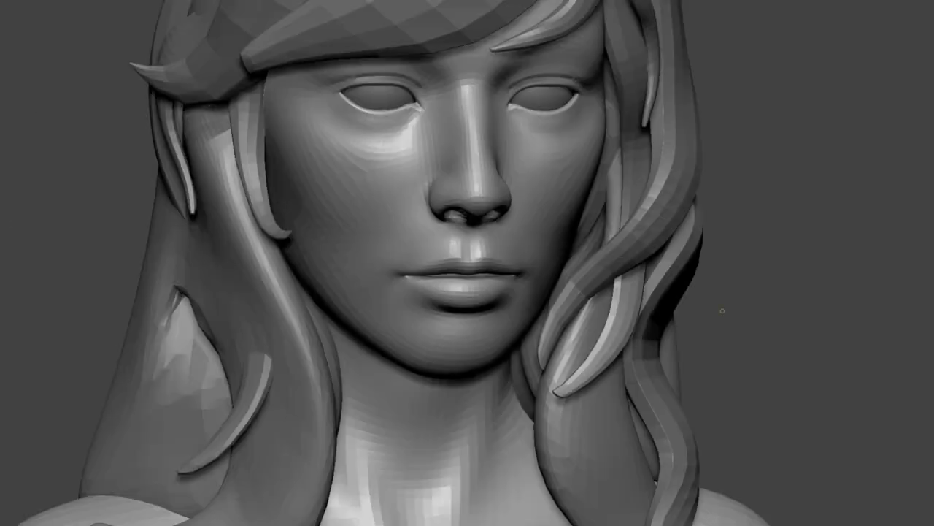
drag(722, 311, 720, 344)
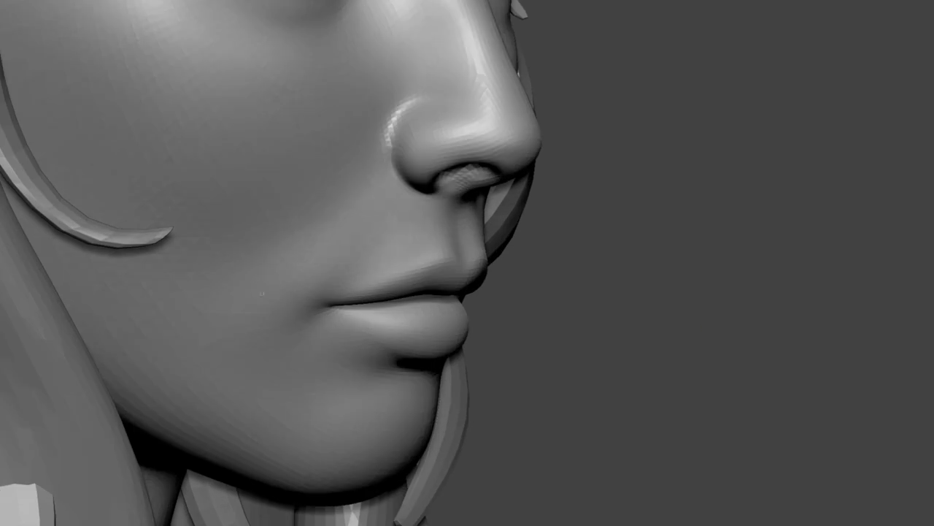